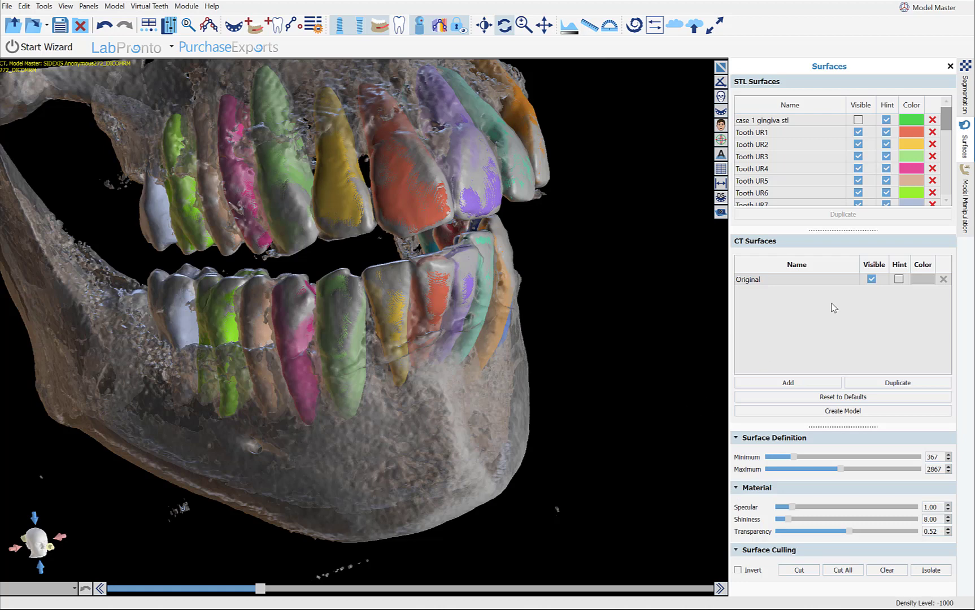
Hide the Original CT surface and rotate to view the colour-coded teeth from another side.
left_click(872, 280)
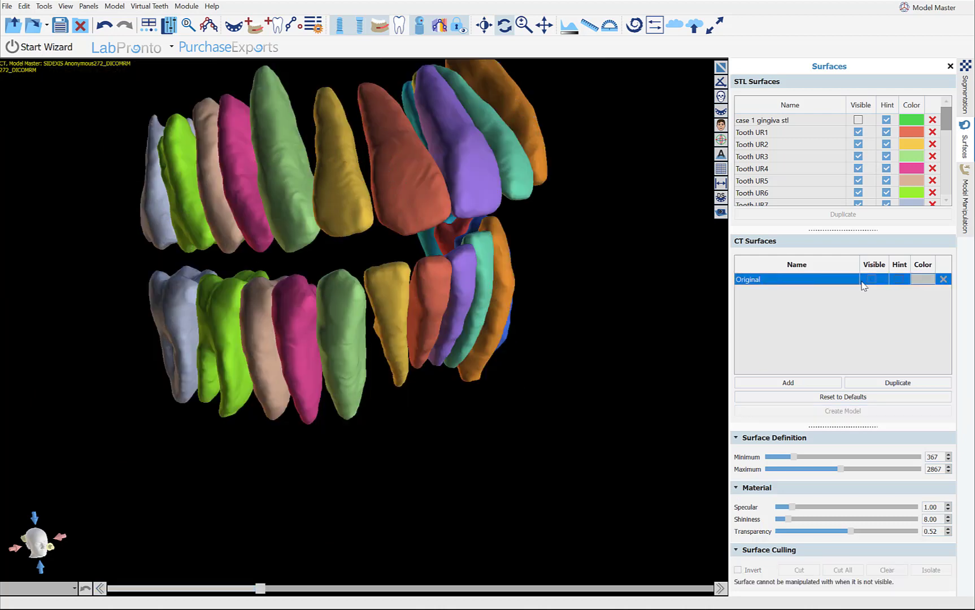
left_click_drag(587, 300, 338, 350)
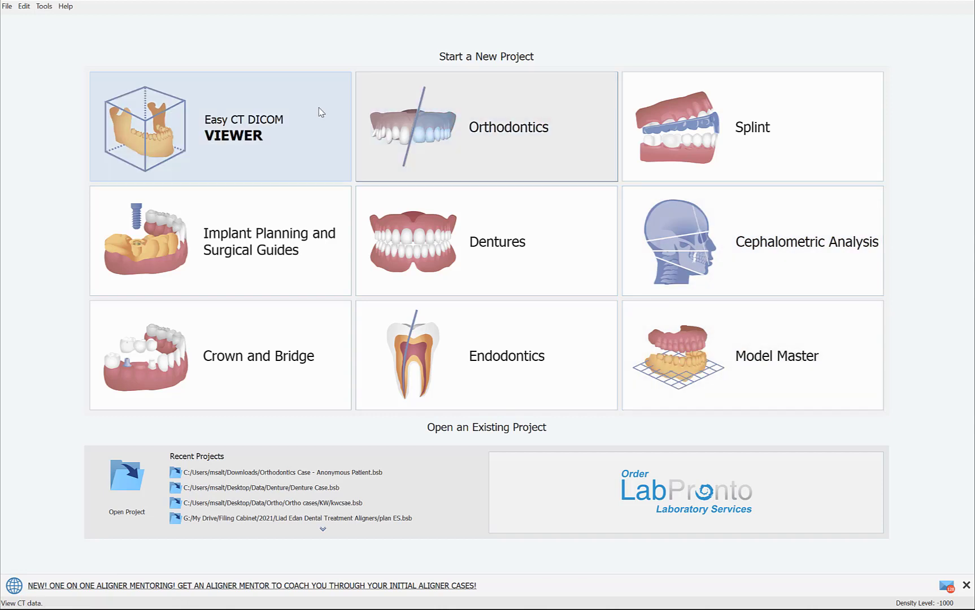
Start an Implant Planning and Surgical Guides project by importing a patient CT scan.
left_click(255, 258)
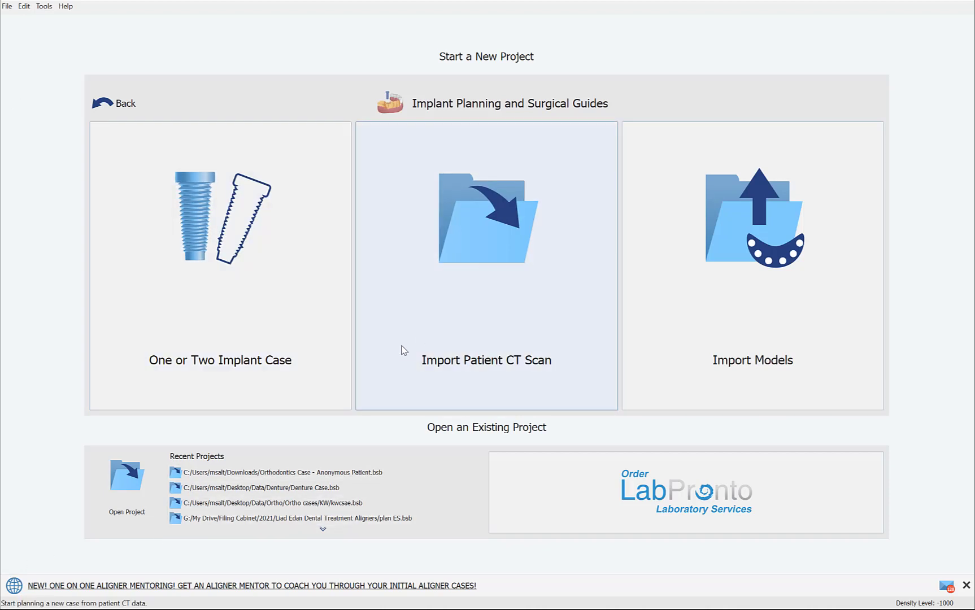
left_click(437, 337)
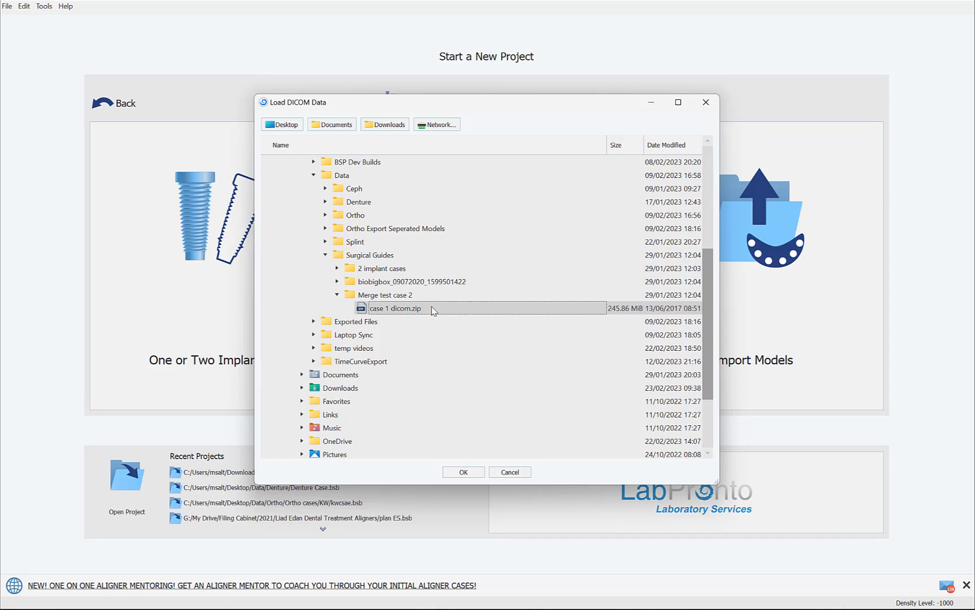
Load the single CT series found in case 1 dicom.zip.
left_click(463, 473)
left_click(182, 199)
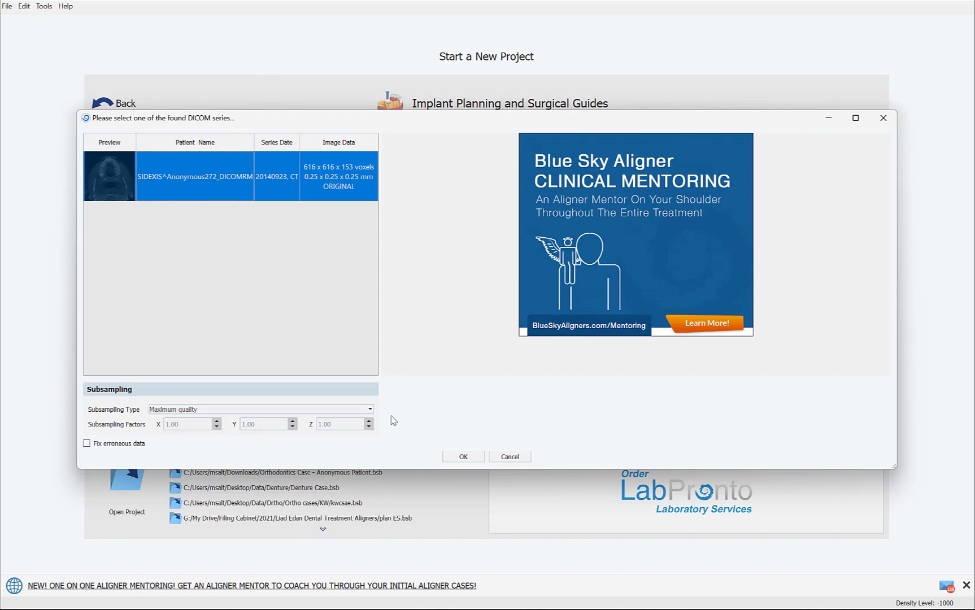
left_click(471, 460)
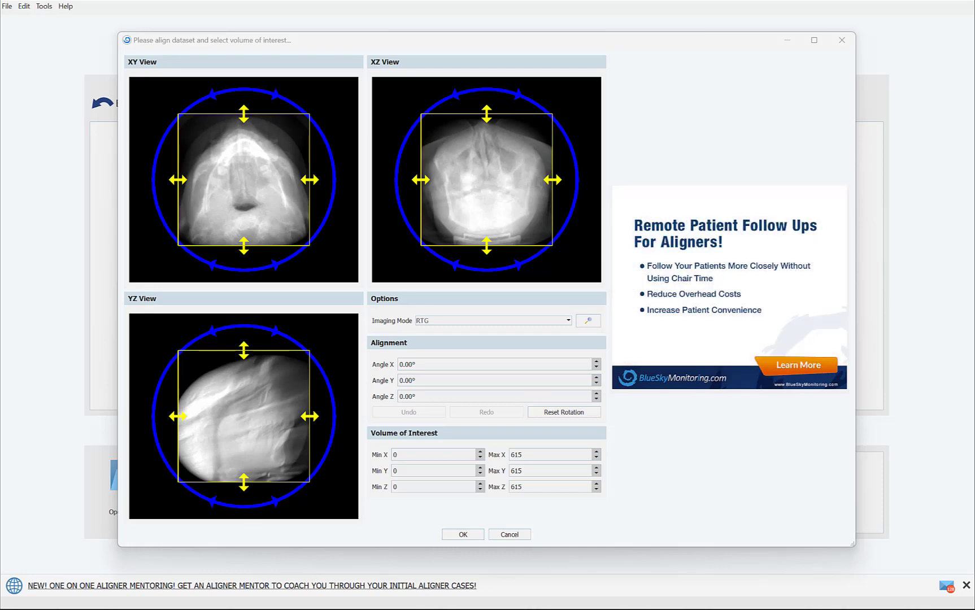
Crop the volume of interest to Max Y 447, Min Z 49, Max Z 427 and accept it.
left_click_drag(180, 450, 215, 451)
left_click_drag(268, 352, 275, 394)
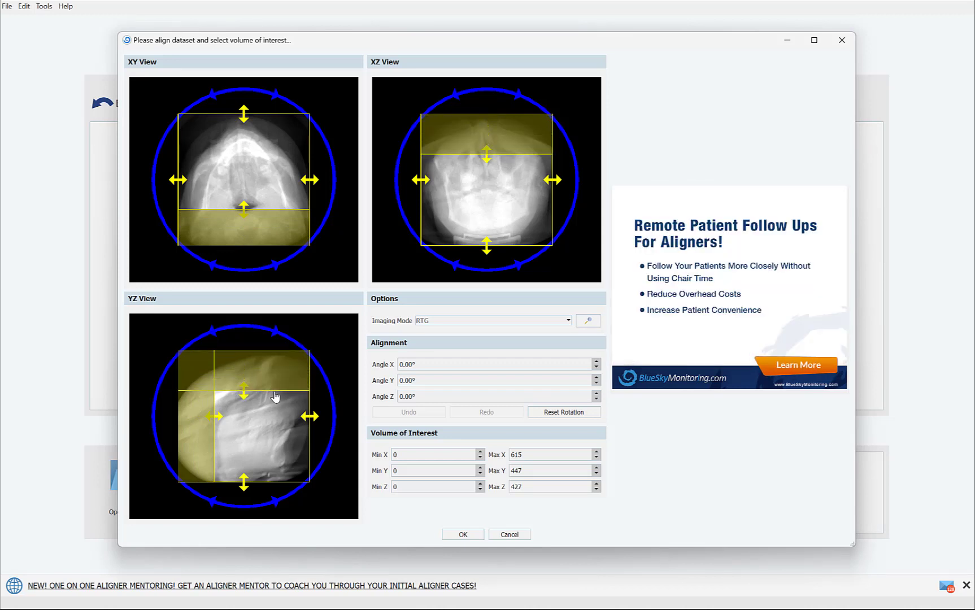
left_click_drag(272, 486, 265, 476)
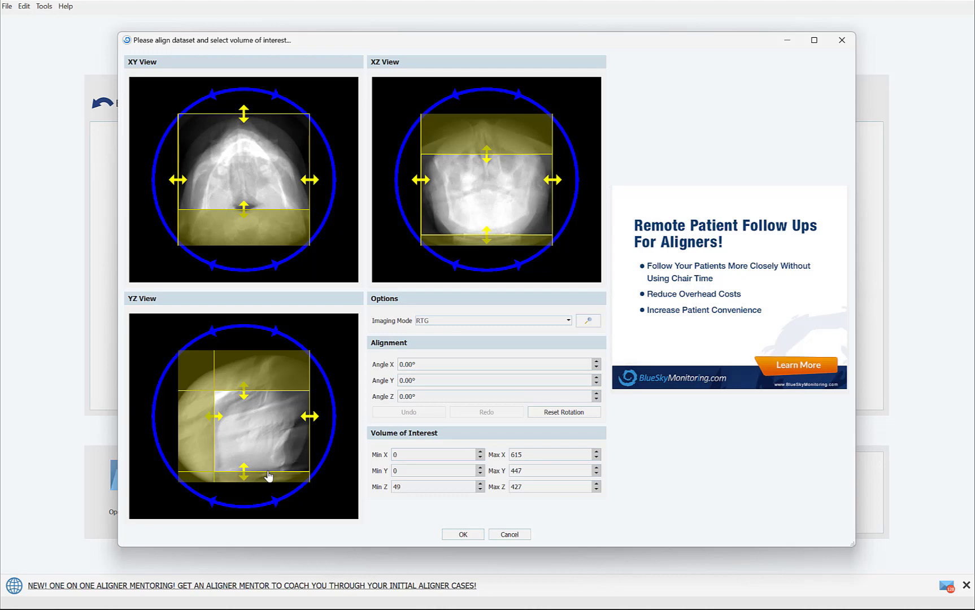
left_click(464, 535)
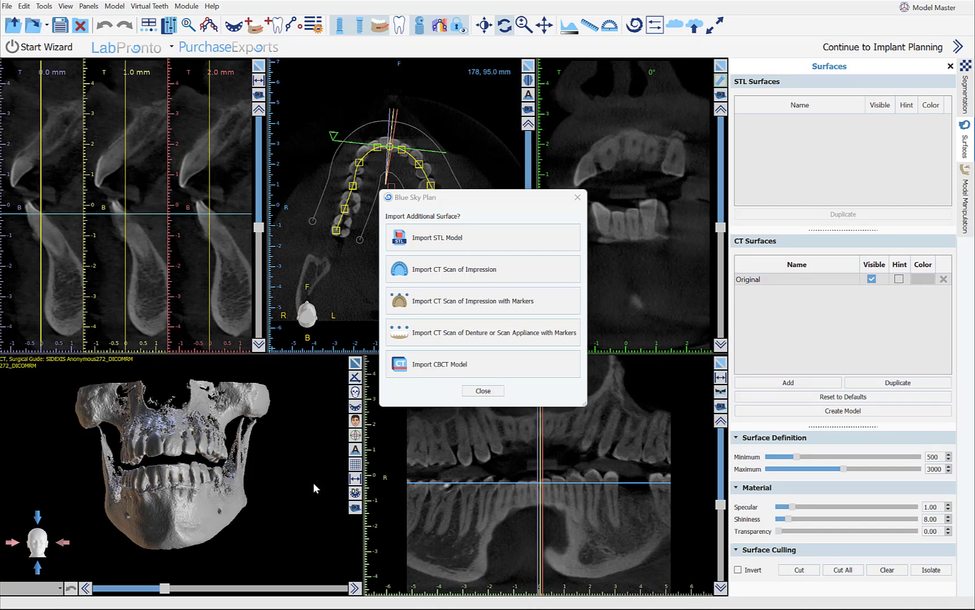
Import case 1 gingiva stl.stl as a mandible surface and view the jaw obliquely.
left_click(464, 239)
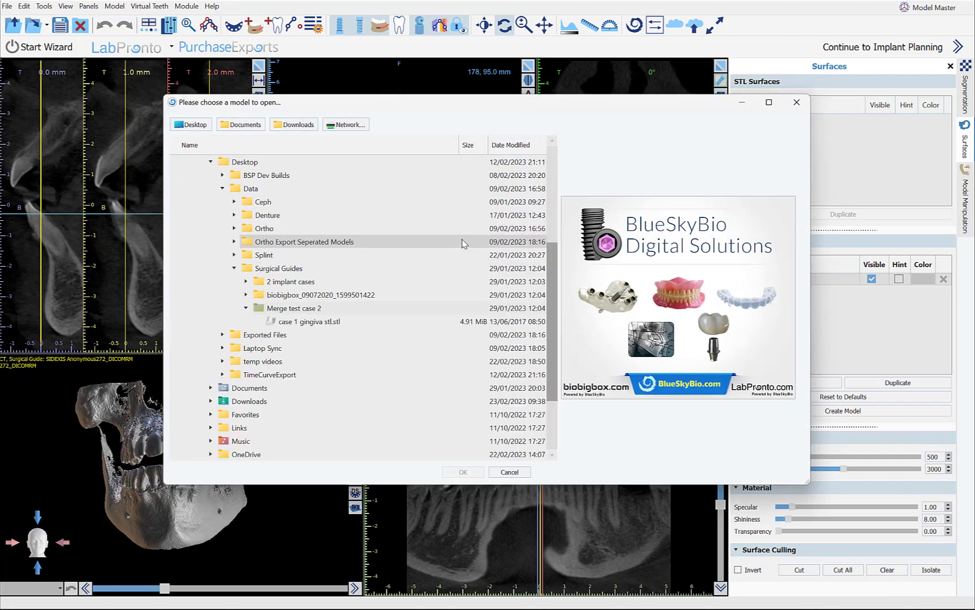
left_click(308, 322)
left_click(463, 473)
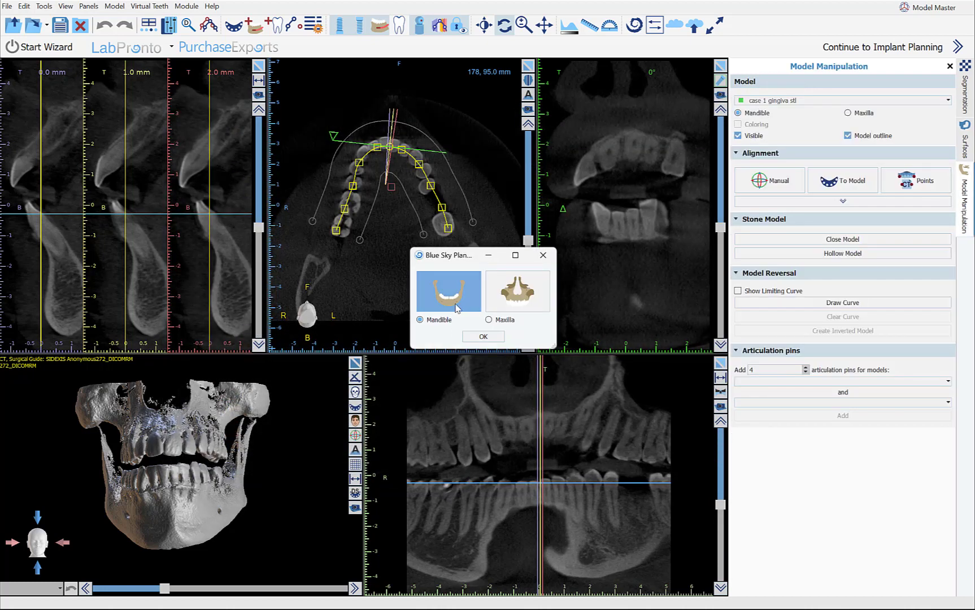
left_click(483, 337)
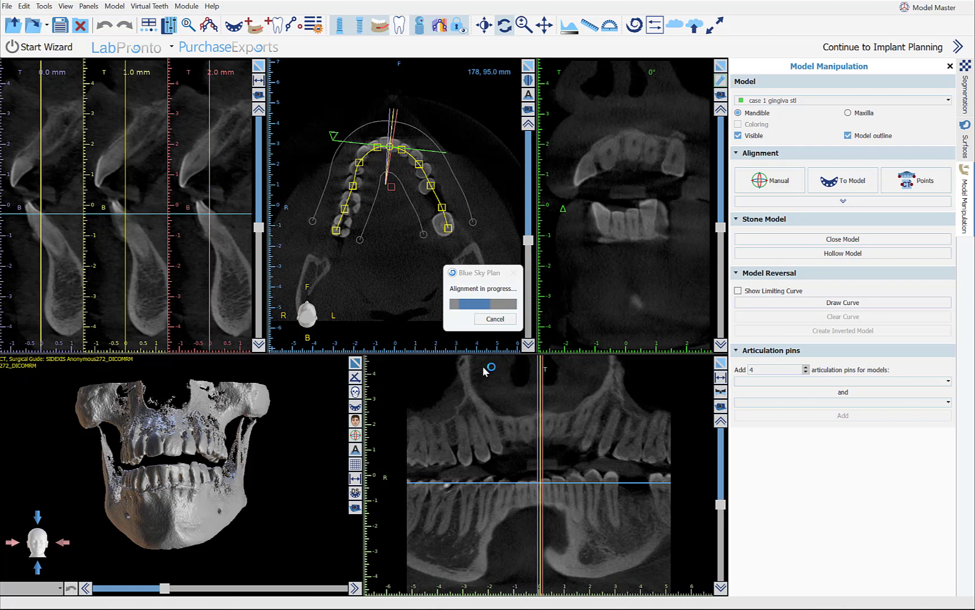
left_click_drag(195, 537, 256, 527)
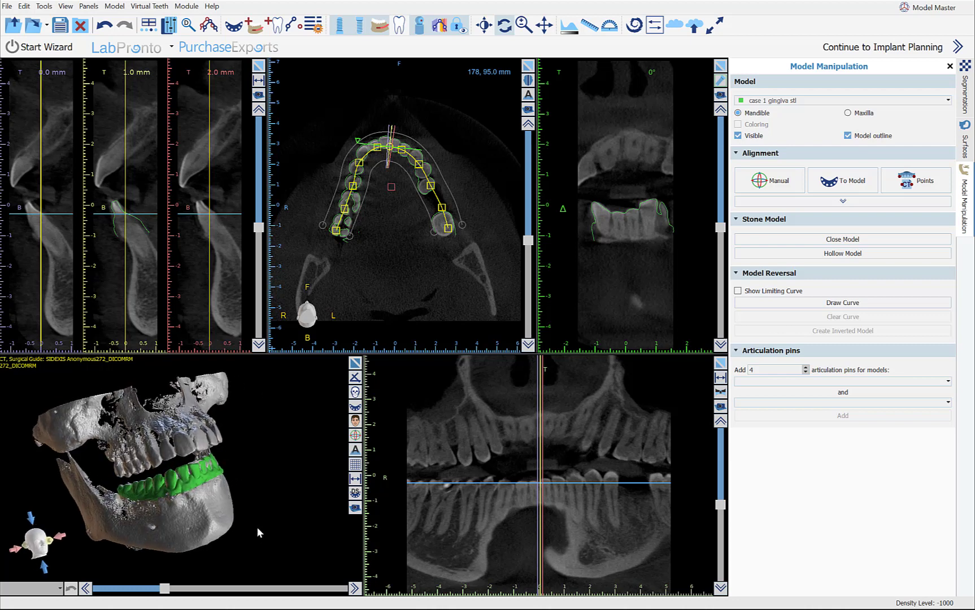
scroll(257, 527, "up", 3)
scroll(240, 514, "up", 2)
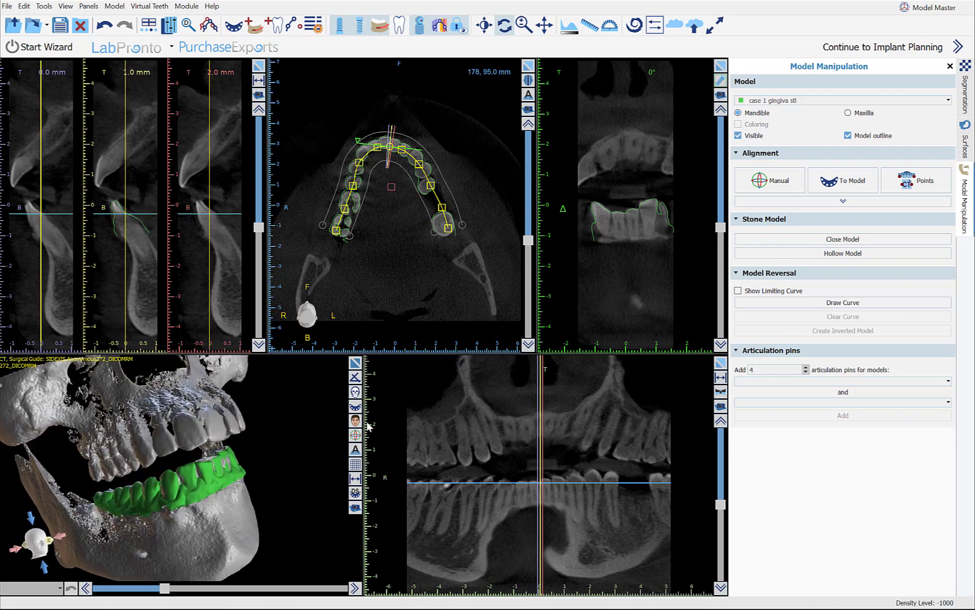
left_click(965, 144)
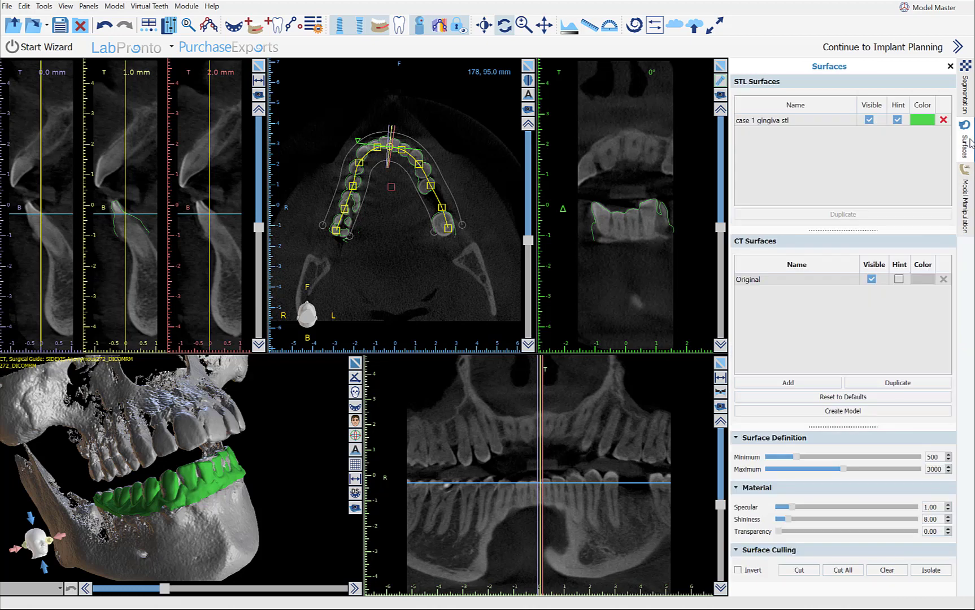
Hide the gingiva STL, inspect the teeth in 3D, and bring up the Segmentation tools.
left_click(869, 120)
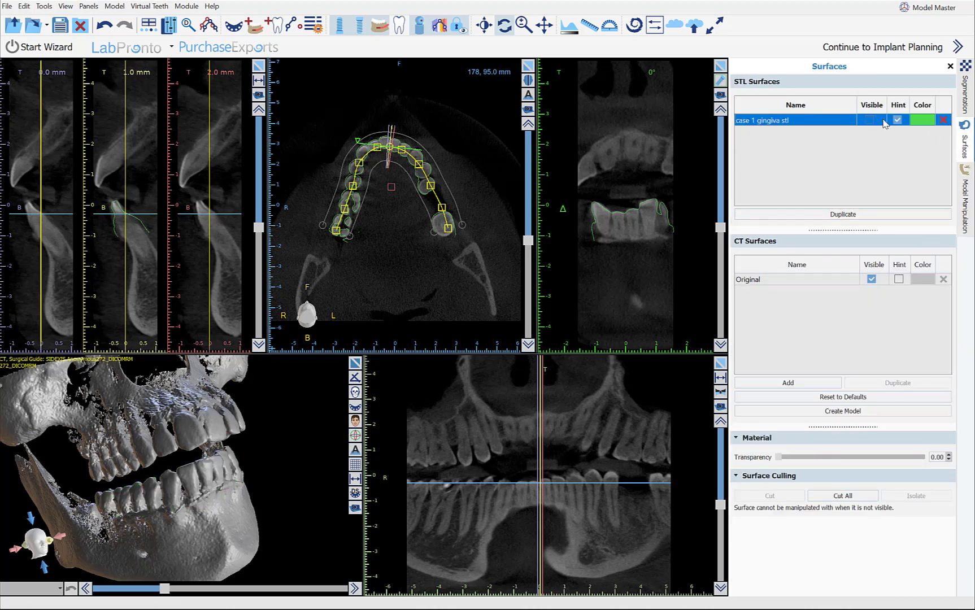
left_click_drag(320, 435, 266, 470)
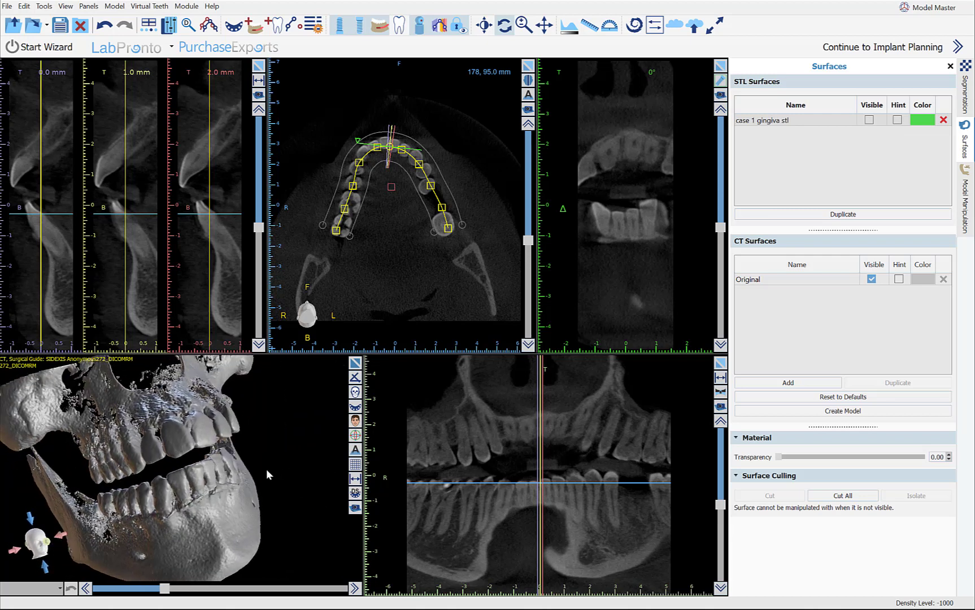
left_click(965, 103)
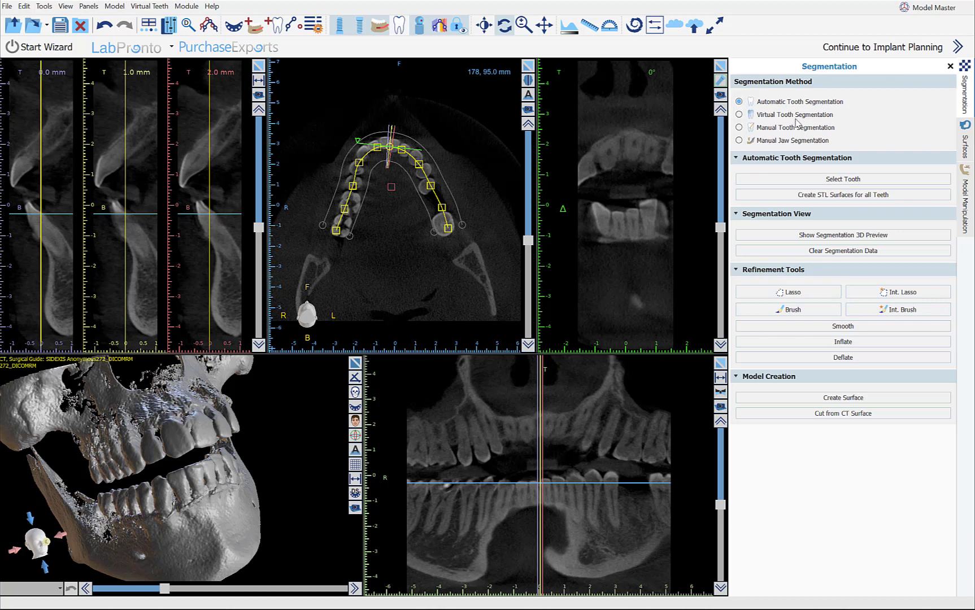
Run Create STL Surfaces for all Teeth under Automatic Tooth Segmentation.
left_click(817, 196)
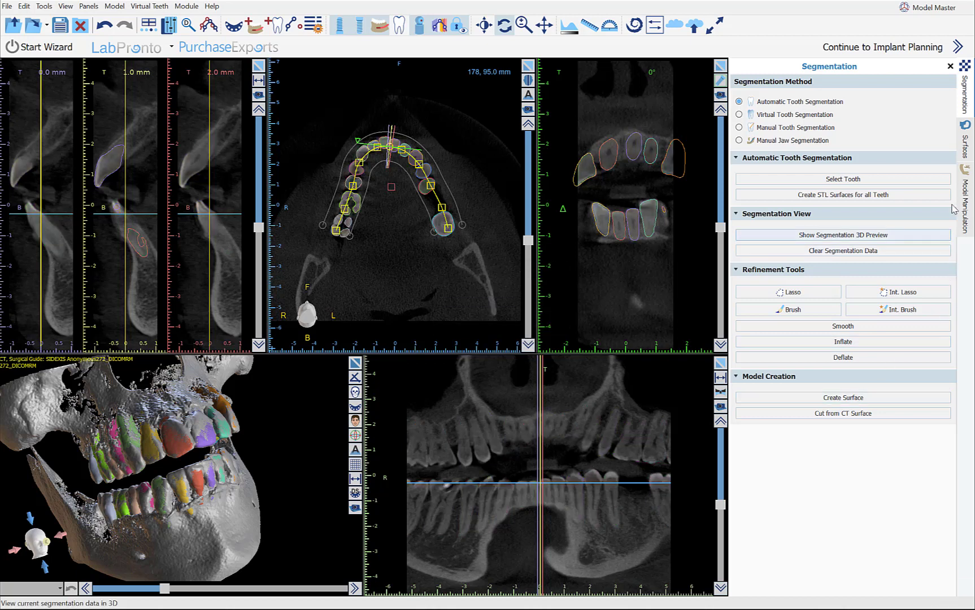
Hide the Original CT surface in the Surfaces list and turn the tooth models slightly.
left_click(966, 137)
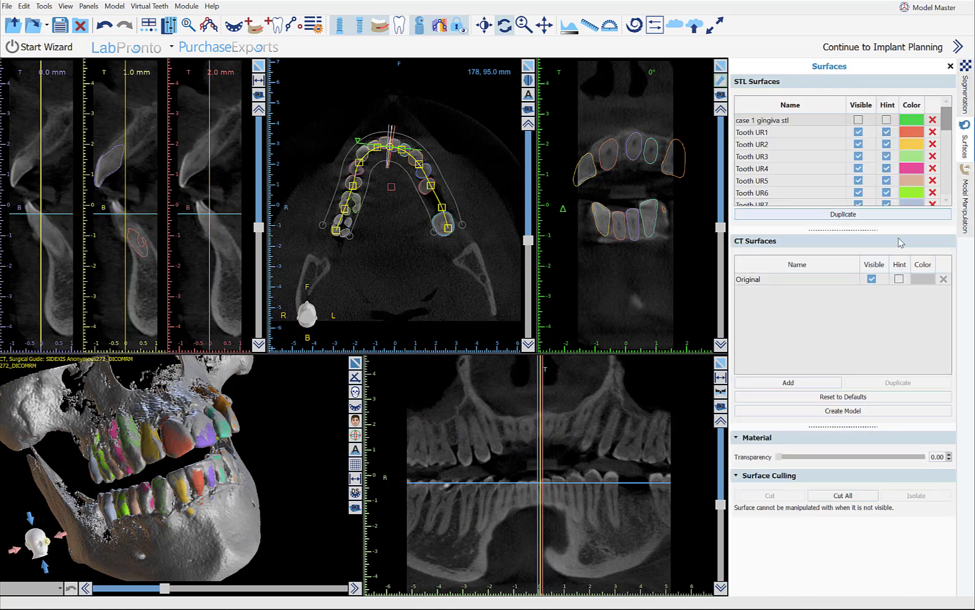
left_click(872, 279)
left_click_drag(249, 447, 164, 511)
mouse_move(947, 126)
left_mouse_down()
mouse_move(950, 199)
mouse_move(947, 120)
left_mouse_up()
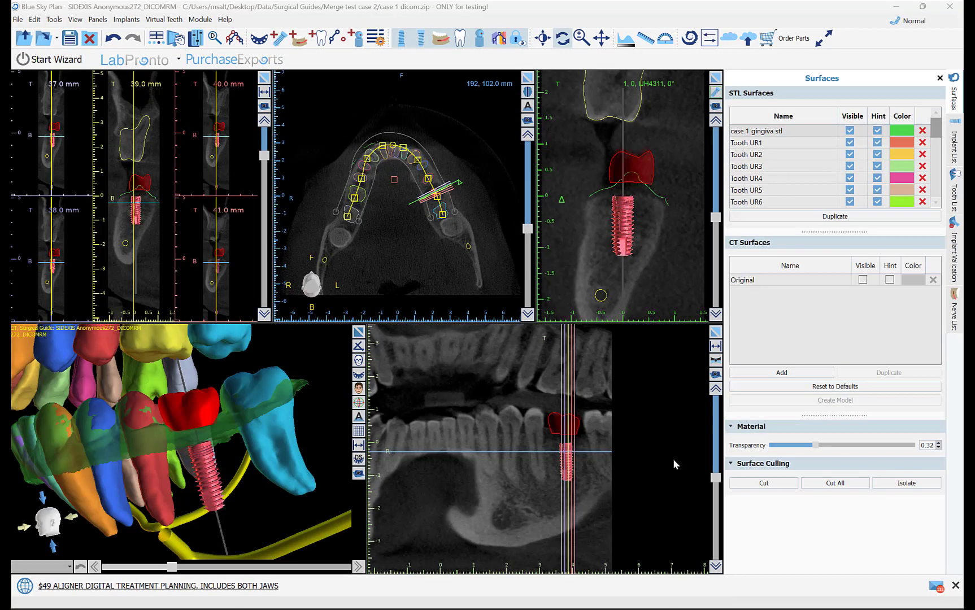
Select the implant, inspect it in a maximized 3D view, then zoom the axial slice.
left_click_drag(252, 527, 253, 523)
left_click(218, 486)
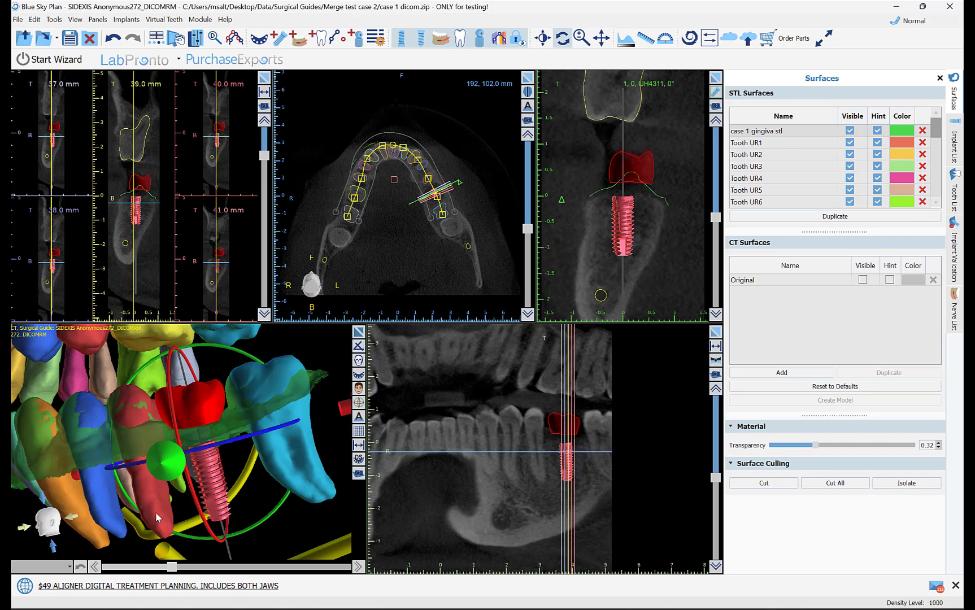
left_click(358, 334)
scroll(570, 512, "down", 5)
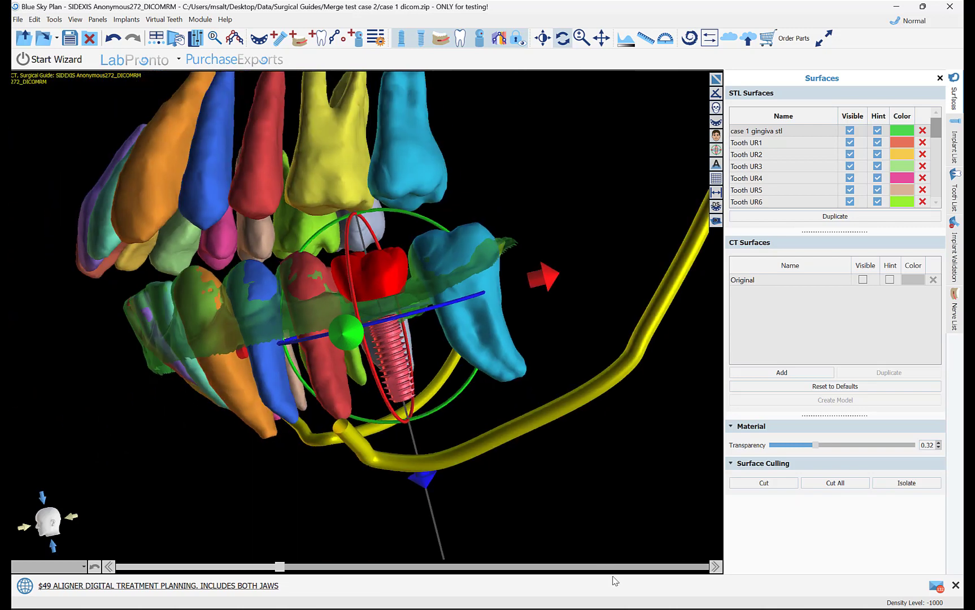
left_click_drag(180, 479, 387, 388)
left_click(716, 79)
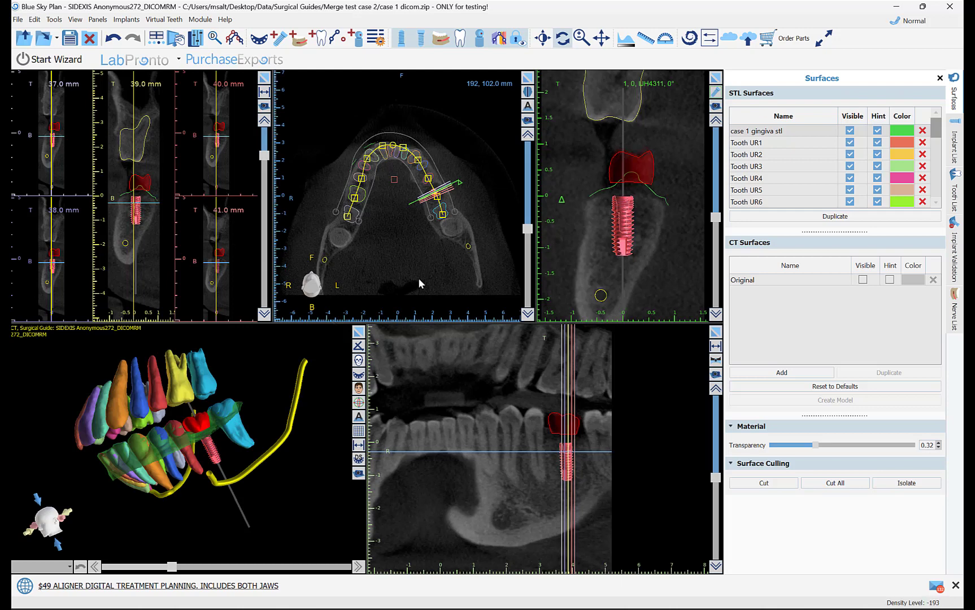
right_click_drag(403, 280, 396, 181)
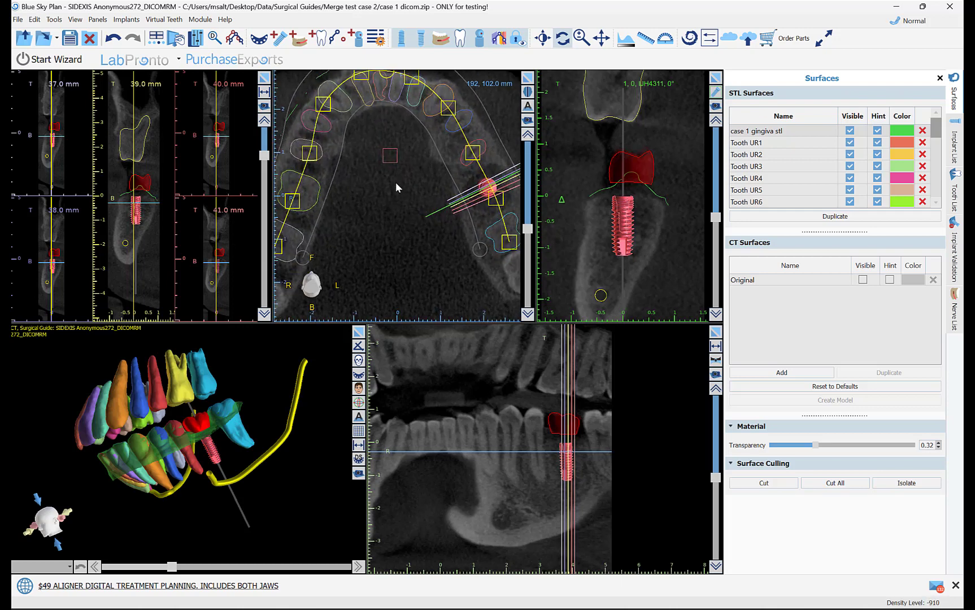
Leave the CT slice projections hidden and move the axial slice from the crowns into the bone.
left_click(500, 38)
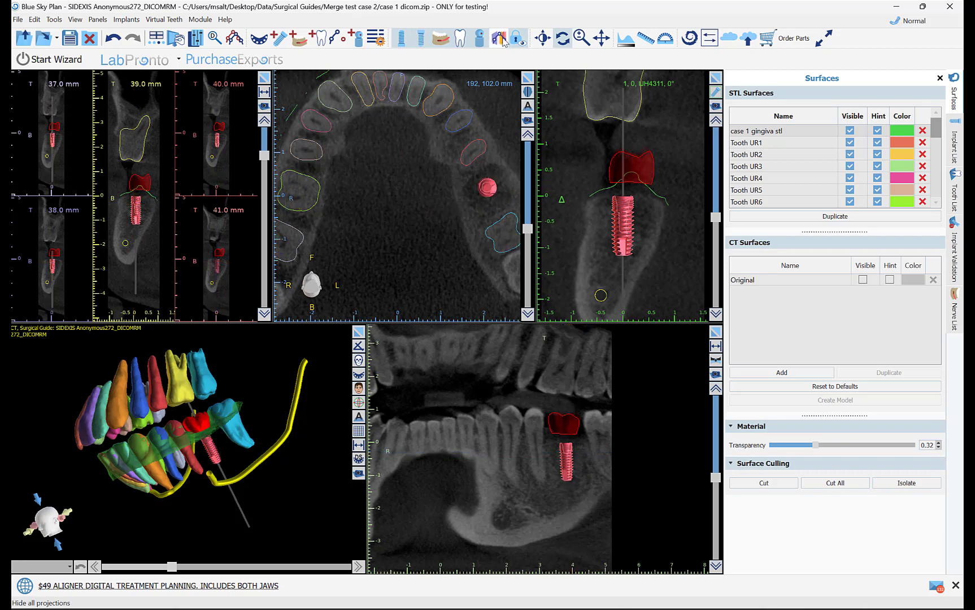
left_click(500, 38)
left_click(500, 39)
left_click(501, 39)
left_click(501, 39)
mouse_move(527, 228)
left_mouse_down()
mouse_move(528, 246)
mouse_move(525, 227)
left_mouse_up()
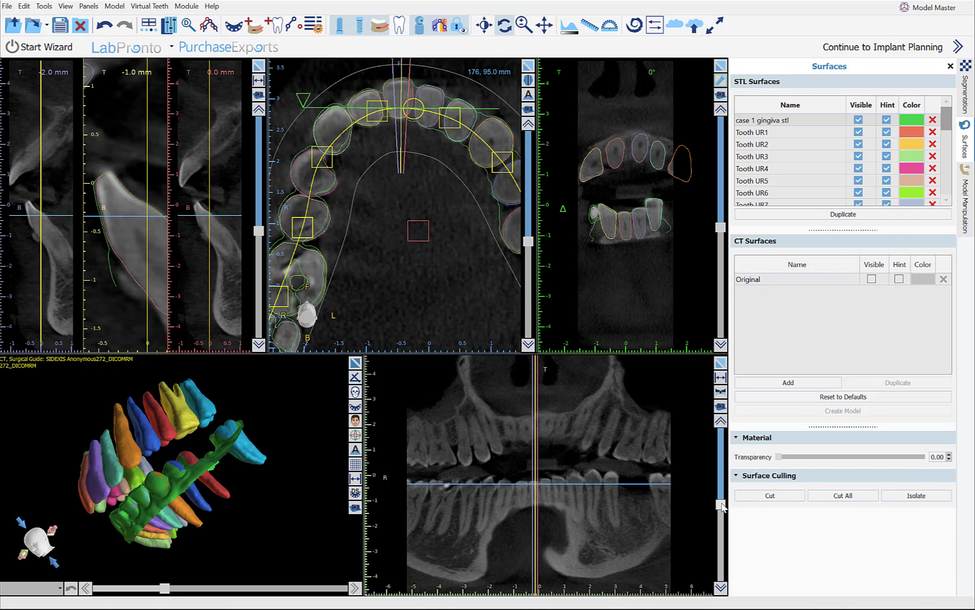
Adjust the panoramic slice depth and step the axial slice down a few levels.
left_click_drag(721, 510, 722, 520)
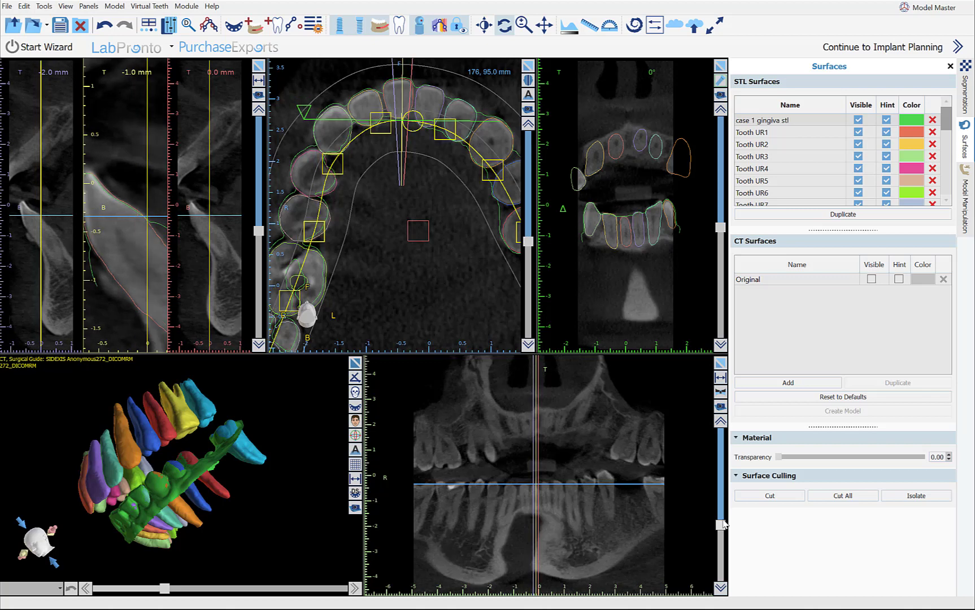
left_click_drag(721, 524, 722, 516)
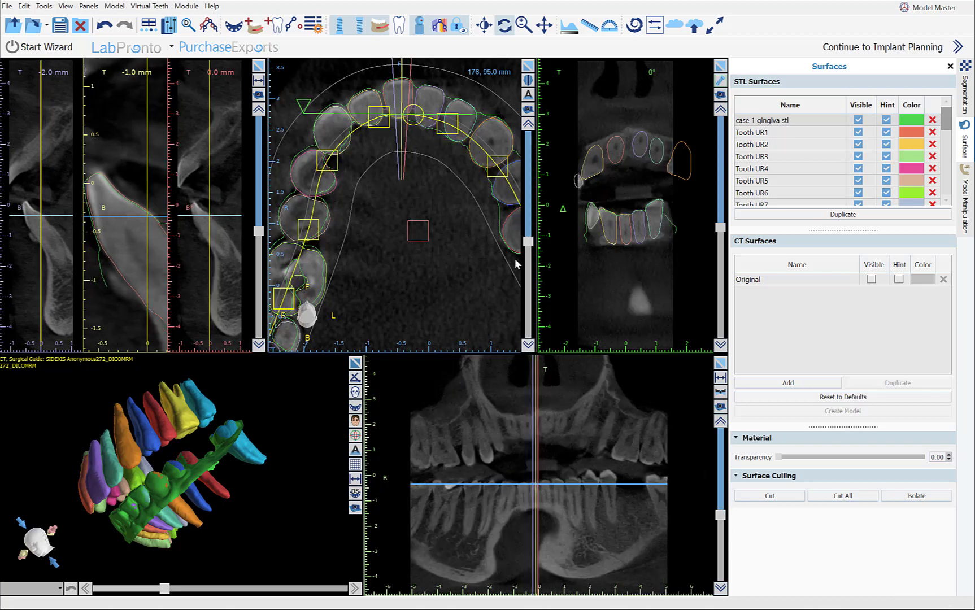
left_click_drag(527, 244, 529, 248)
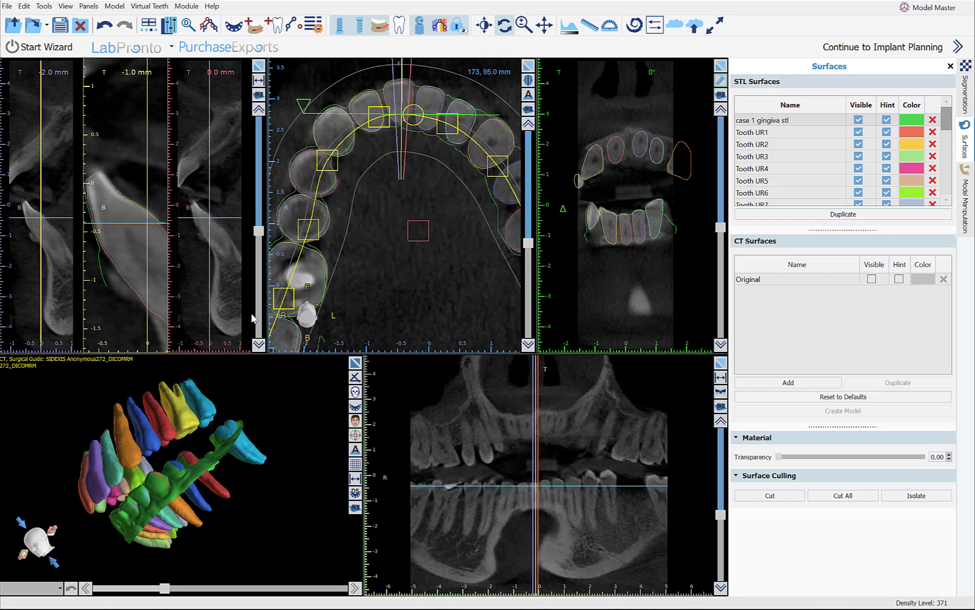
Move the cross-sections to -4, -3 and -2 mm and zoom into the middle view.
left_click_drag(258, 238, 258, 241)
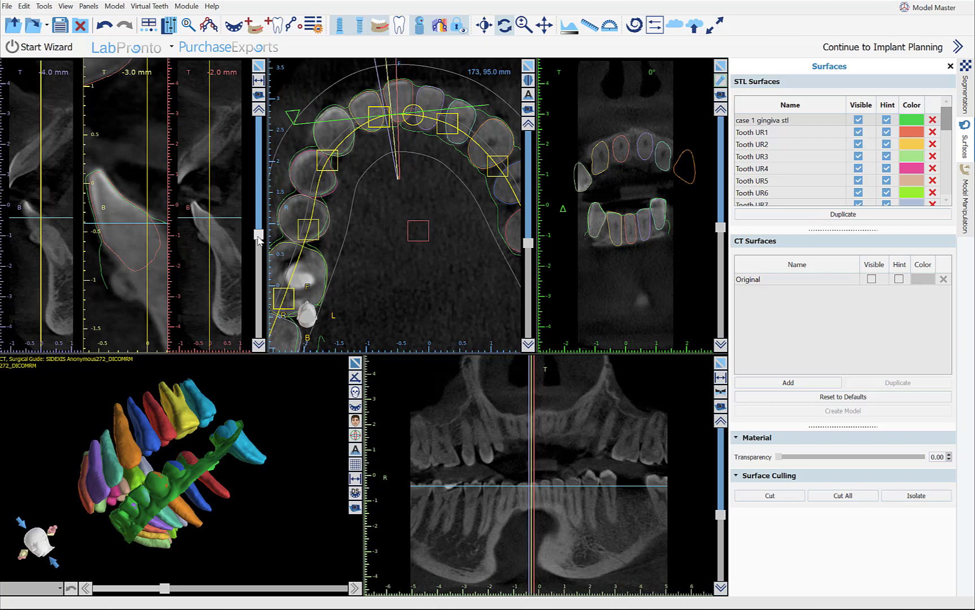
scroll(133, 252, "up", 3)
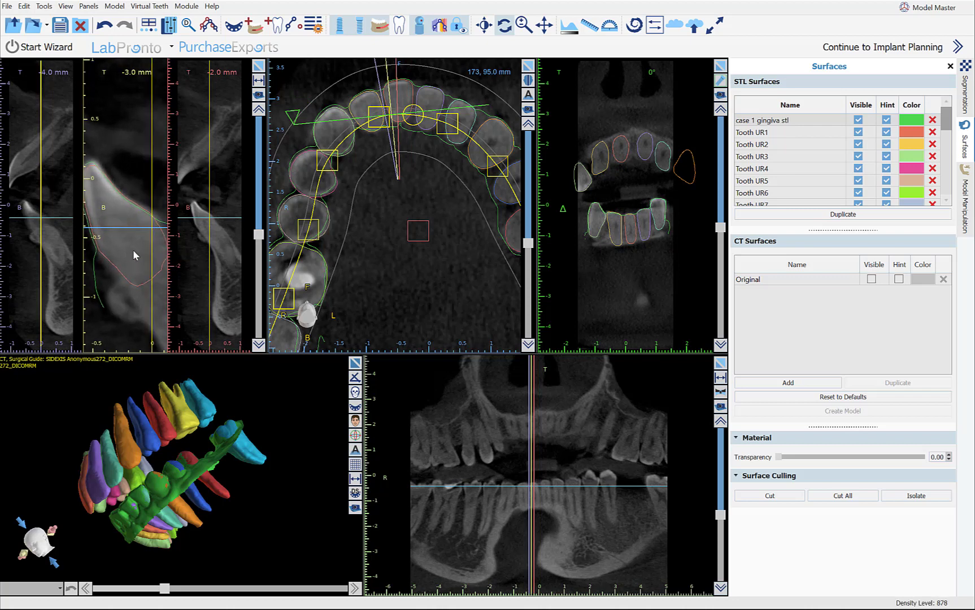
scroll(142, 258, "up", 3)
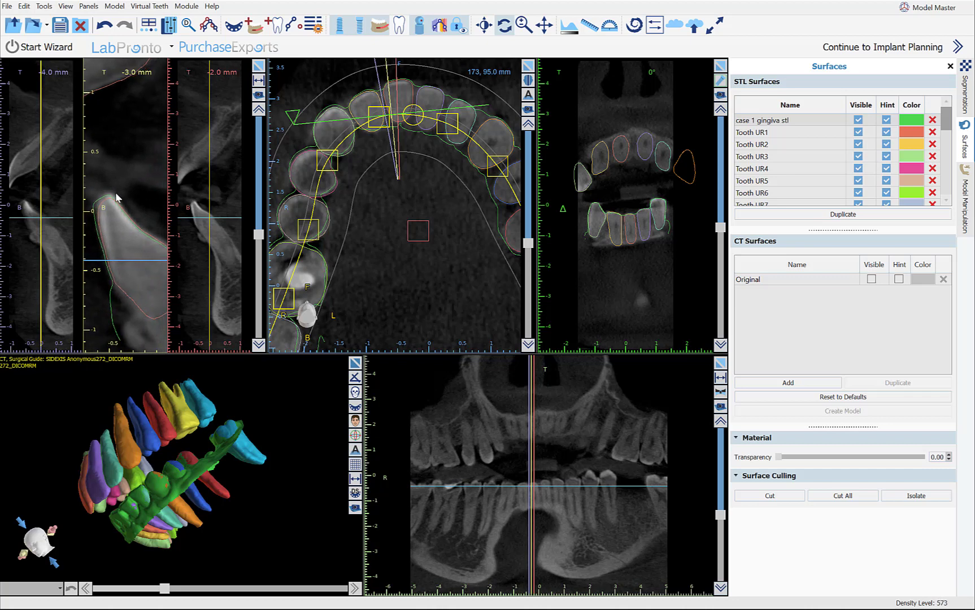
Step the cross-sections along the arch to -8, -7 and -6 mm, then back to -3, -2 and -1 mm.
left_click(259, 243)
left_click(258, 241)
left_click(258, 243)
left_click(260, 243)
left_click(262, 244)
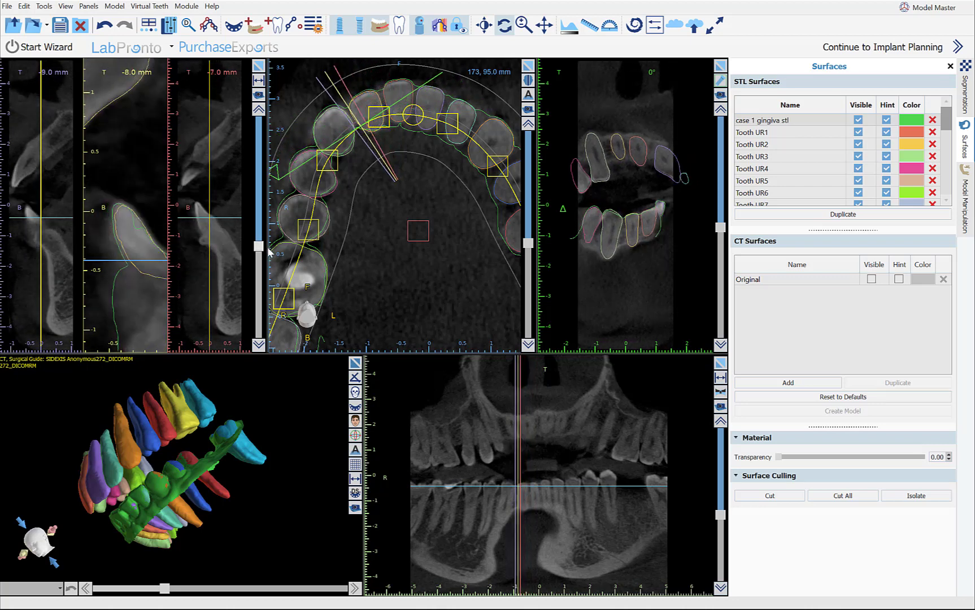
left_click_drag(262, 245, 258, 204)
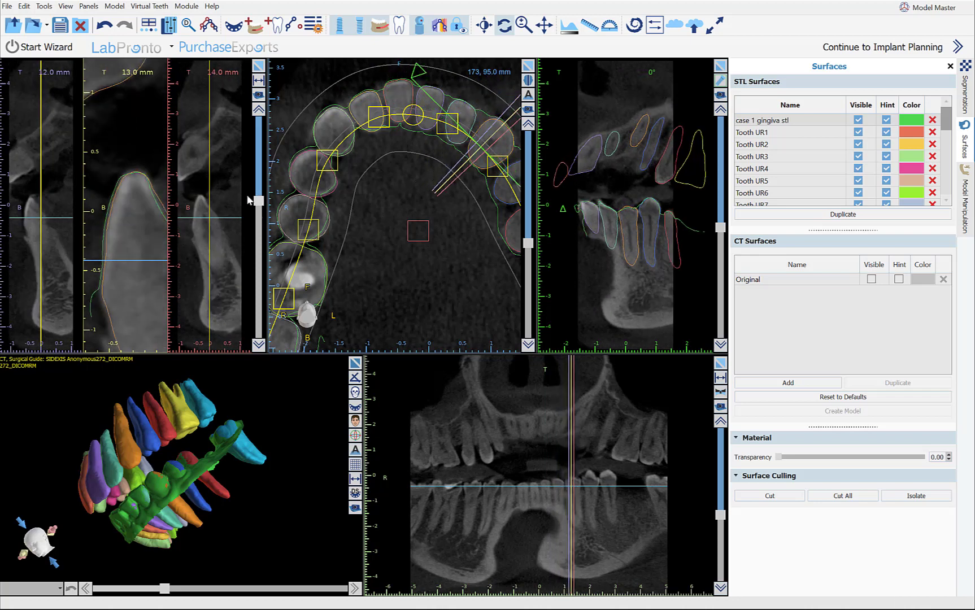